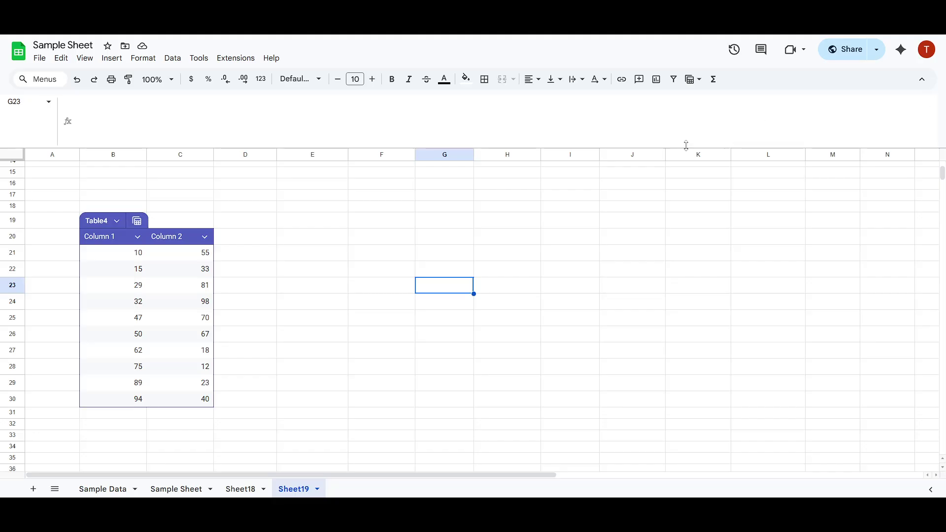
{"action": "left_click", "coordinate": [413, 227]}
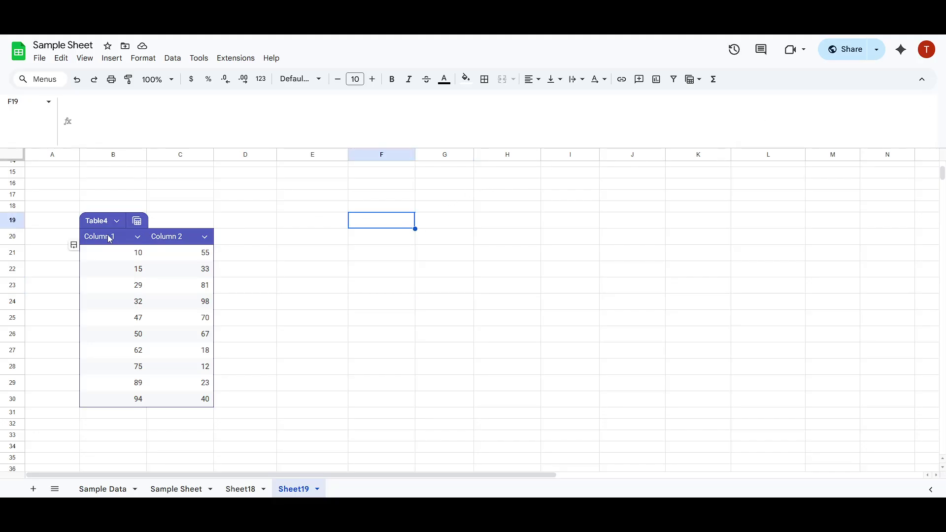
{"action": "left_click", "coordinate": [120, 254]}
{"action": "left_click_drag", "start_coordinate": [123, 273], "coordinate": [189, 394]}
{"action": "left_click", "coordinate": [285, 318]}
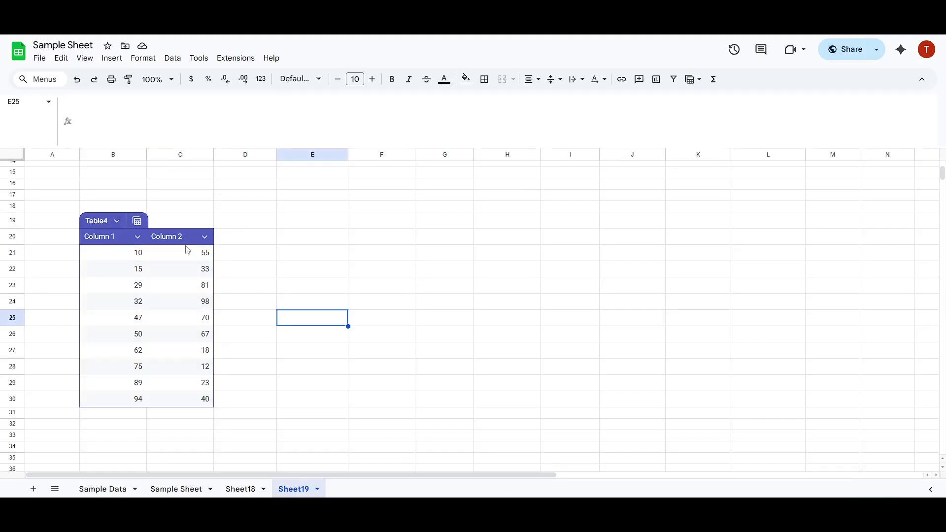
{"action": "scroll", "coordinate": [150, 258], "scroll_direction": "down", "scroll_amount": 2}
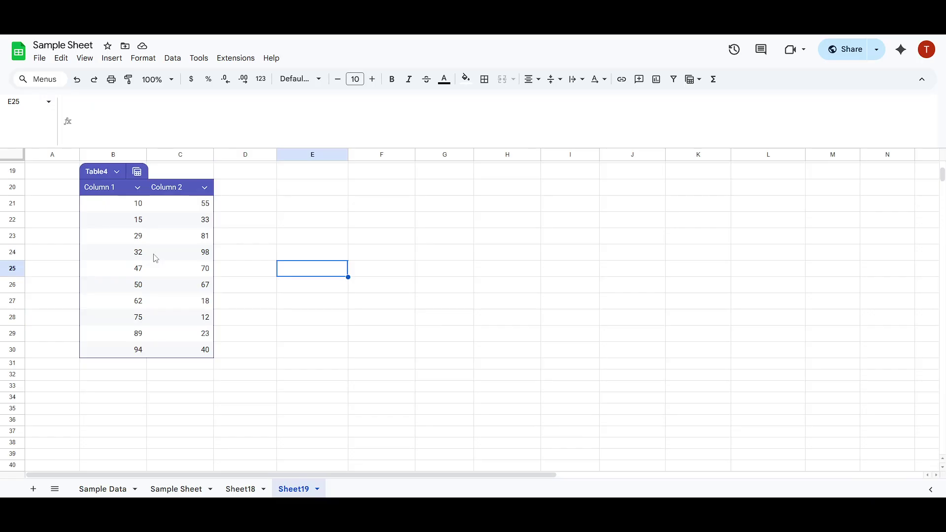
{"action": "scroll", "coordinate": [150, 246], "scroll_direction": "up", "scroll_amount": 2}
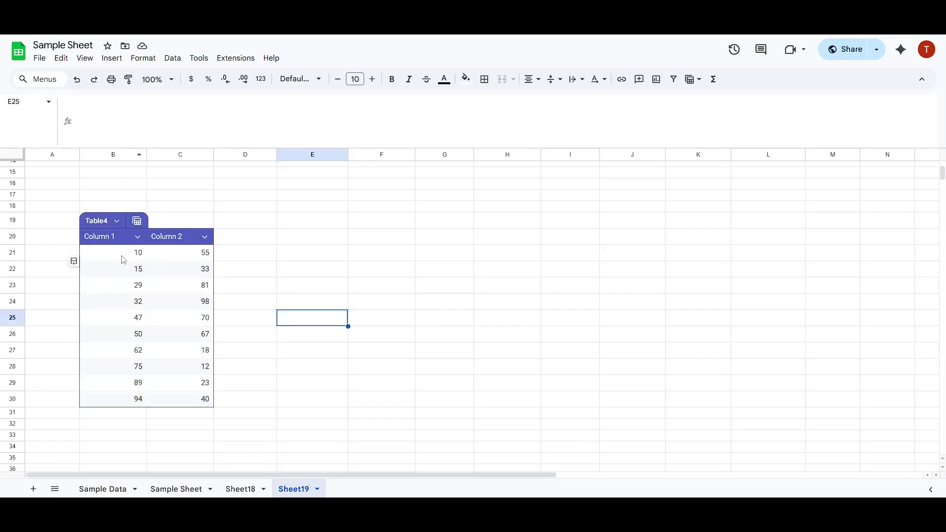
- Create a color scale conditional formatting rule for the Column 1 values in B21:B30
{"action": "left_click_drag", "start_coordinate": [110, 255], "coordinate": [110, 397]}
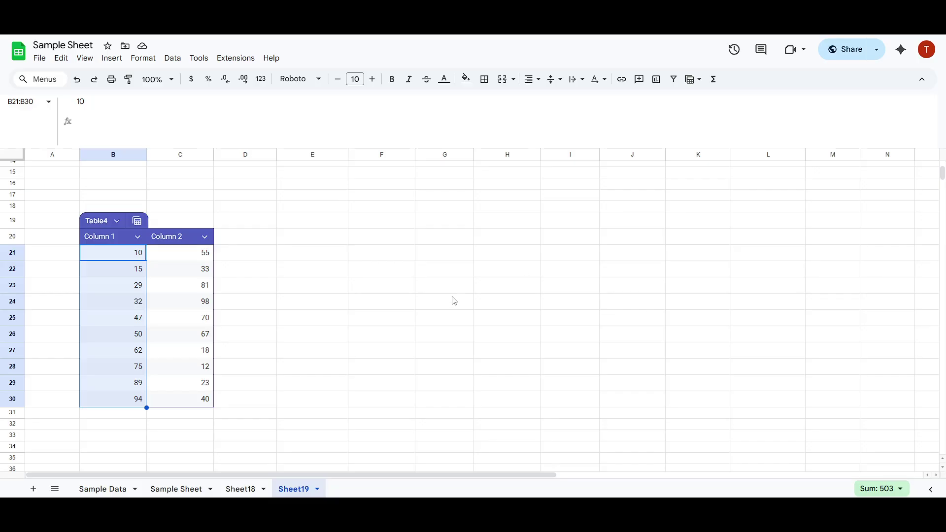
{"action": "left_click", "coordinate": [140, 58]}
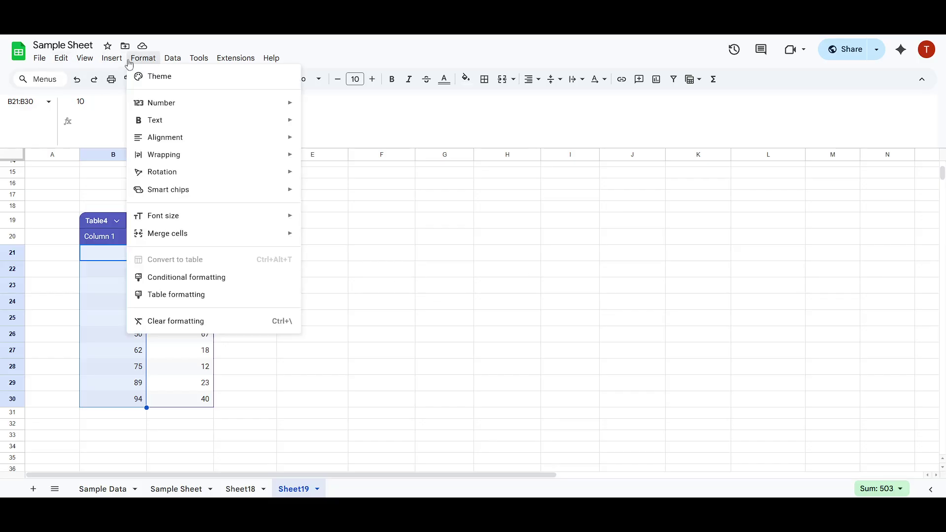
{"action": "mouse_move", "coordinate": [199, 58]}
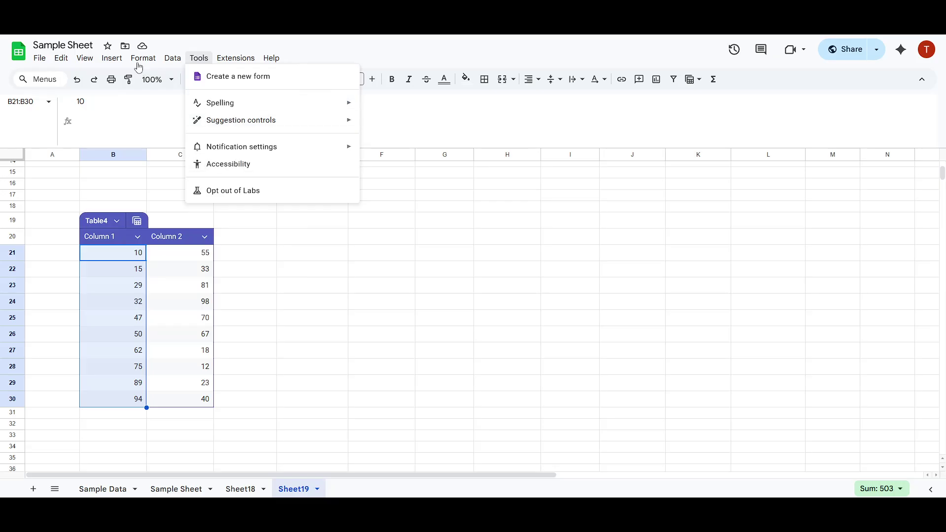
{"action": "mouse_move", "coordinate": [141, 58]}
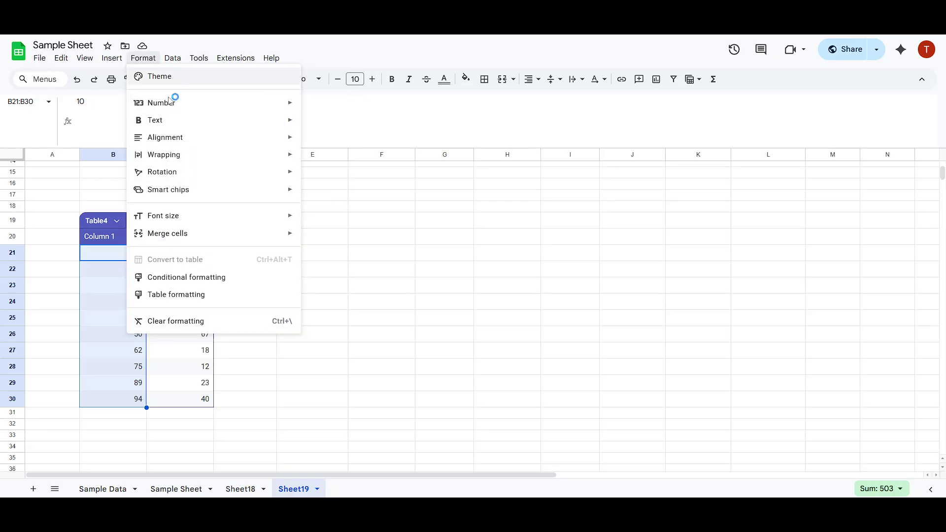
{"action": "mouse_move", "coordinate": [176, 107]}
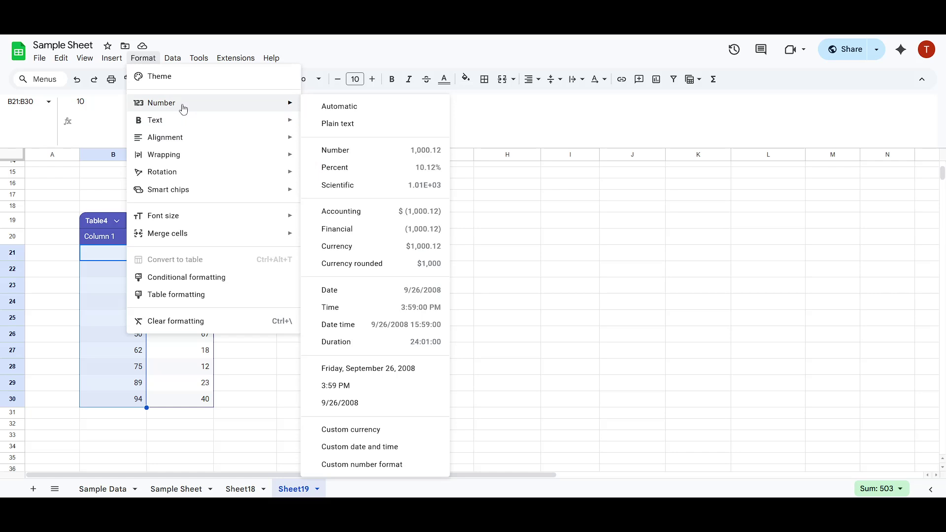
{"action": "left_click", "coordinate": [166, 279]}
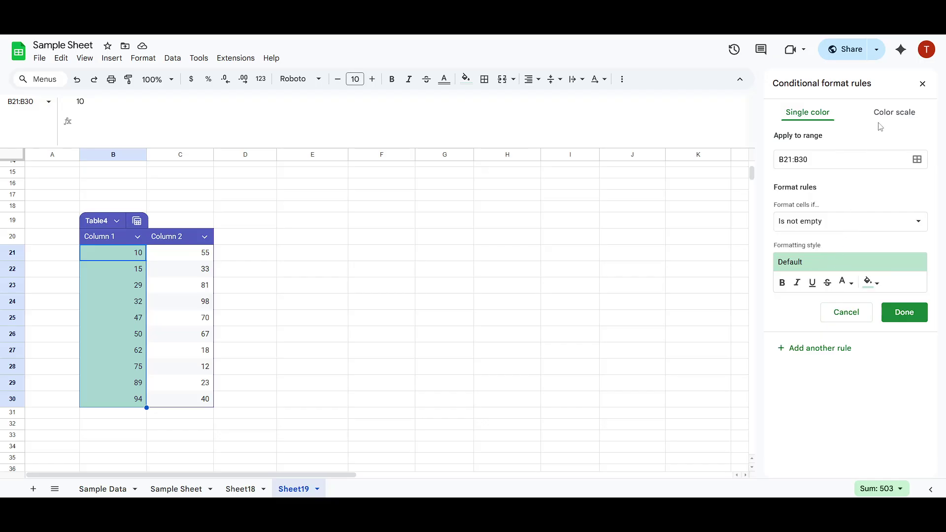
{"action": "left_click", "coordinate": [890, 115]}
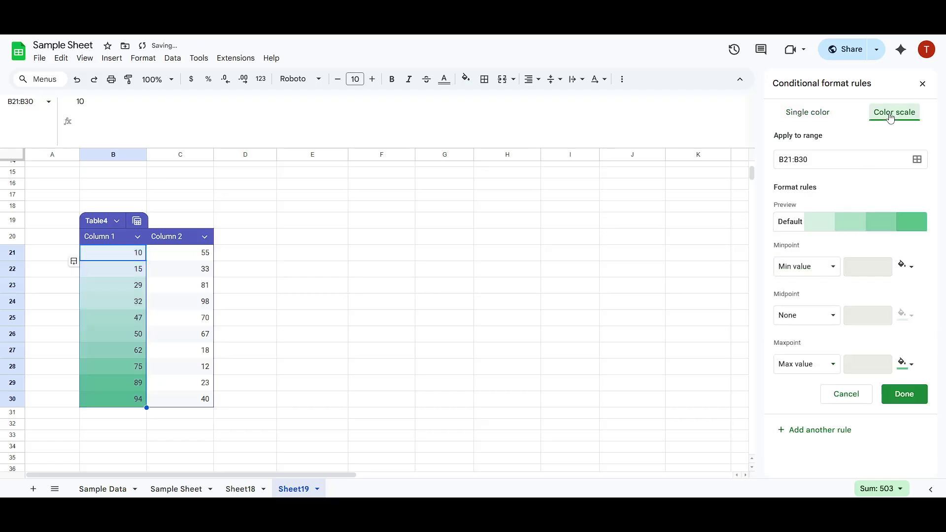
- Try the red-to-white preset and then the green-yellow-red preset on the Column 1 color scale
{"action": "left_click", "coordinate": [794, 227]}
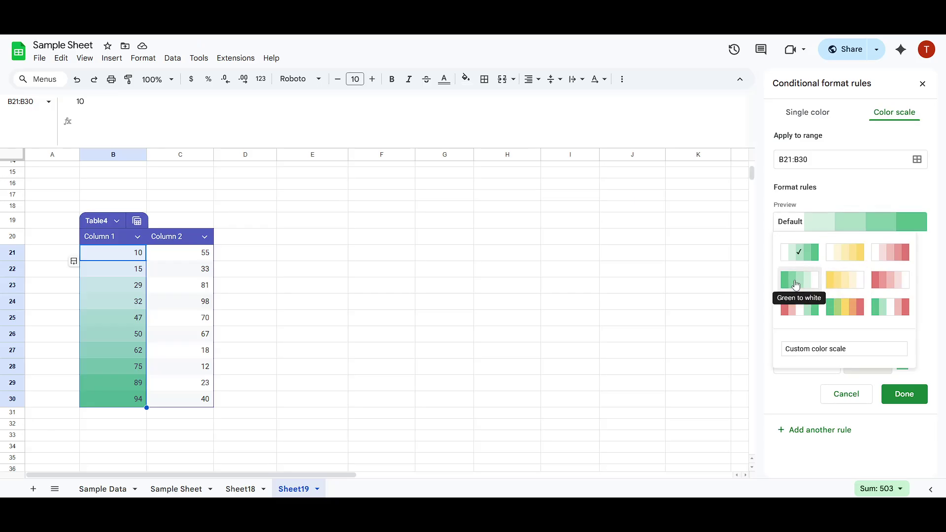
{"action": "left_click", "coordinate": [892, 277]}
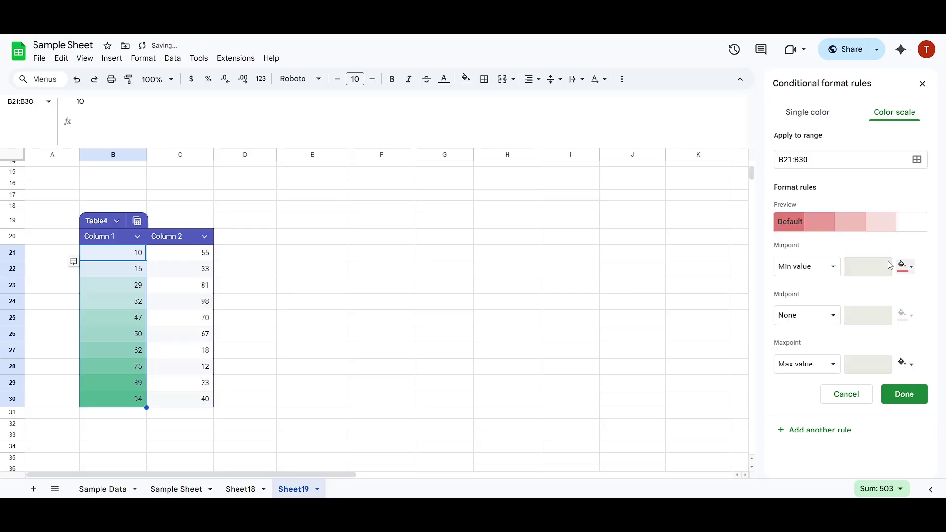
{"action": "left_click", "coordinate": [863, 222]}
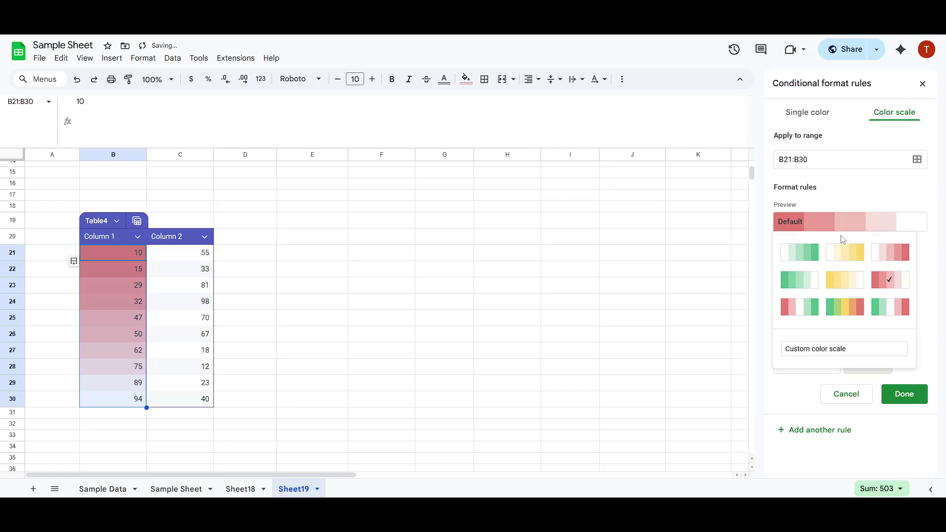
{"action": "left_click", "coordinate": [844, 312]}
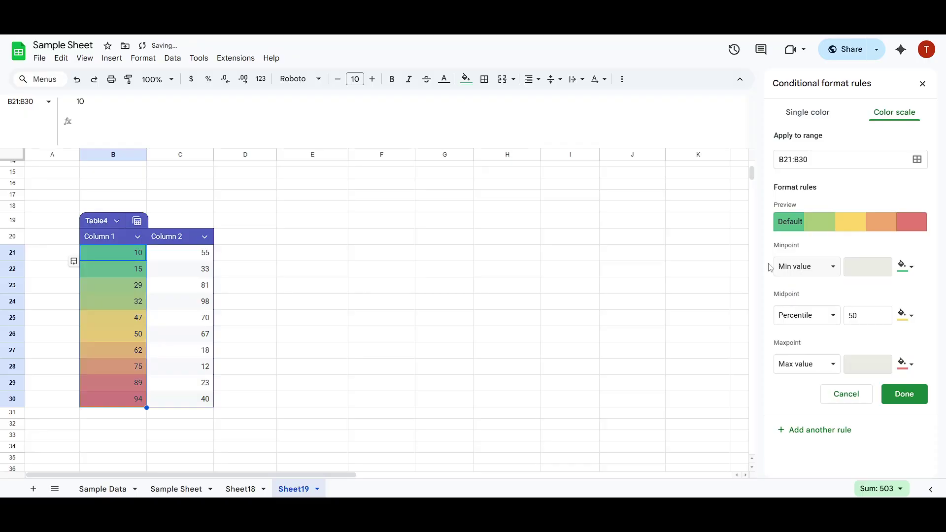
{"action": "left_click", "coordinate": [878, 223]}
{"action": "left_click", "coordinate": [872, 223]}
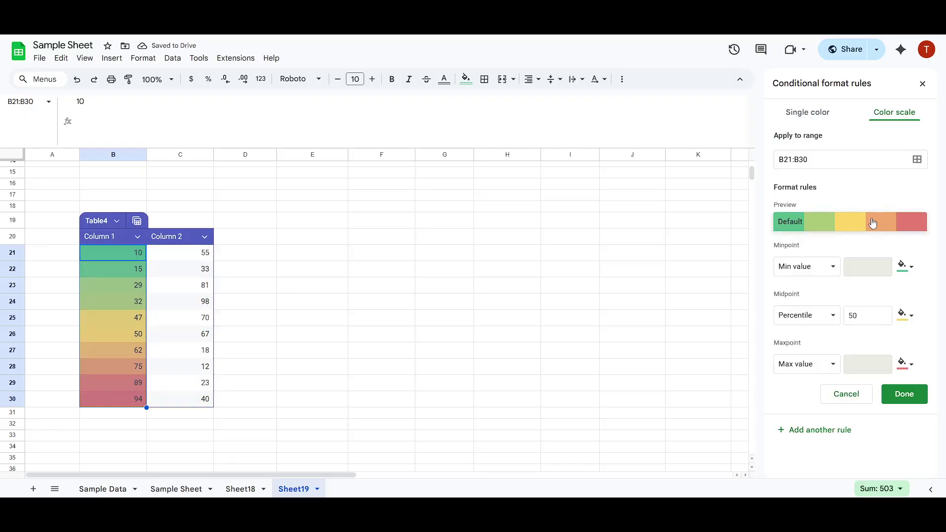
- Try custom colors on the Column 1 scale, with cyan for the midpoint and dark blue for the maxpoint
{"action": "left_click", "coordinate": [907, 317]}
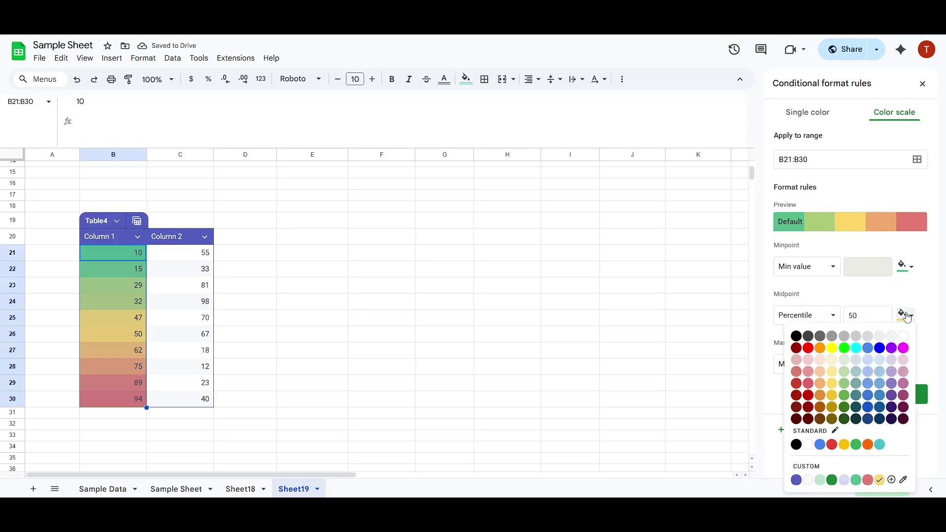
{"action": "left_click", "coordinate": [857, 350]}
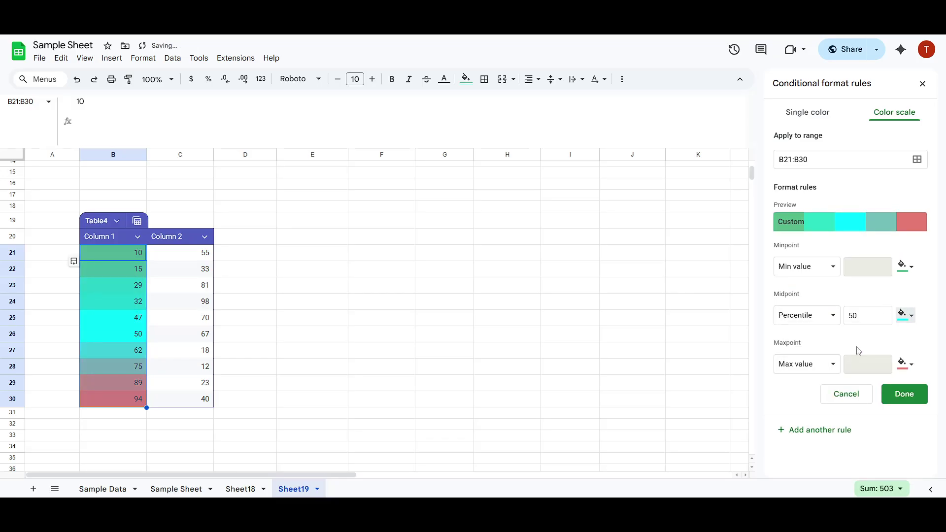
{"action": "left_click", "coordinate": [911, 367]}
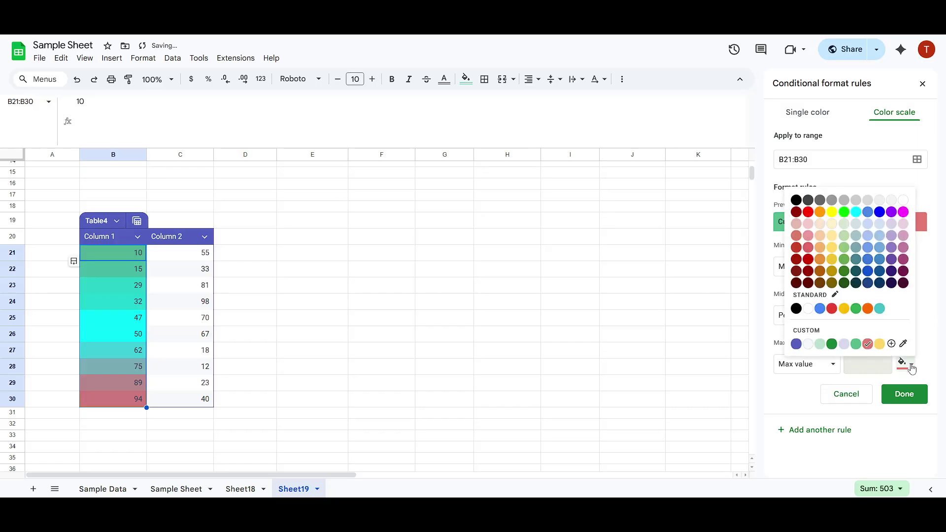
{"action": "left_click", "coordinate": [881, 271]}
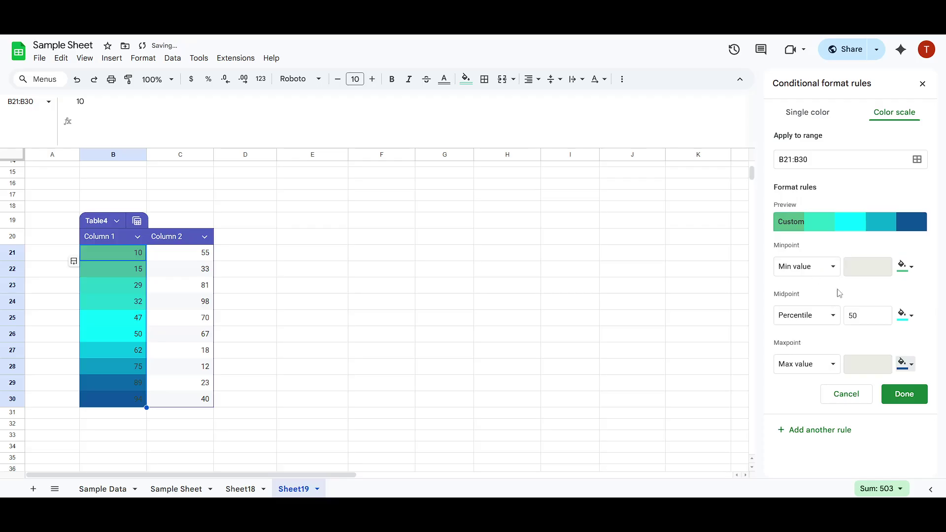
- Apply the green-yellow-red preset to the B21:B30 color scale and select the range again
{"action": "left_click", "coordinate": [883, 221]}
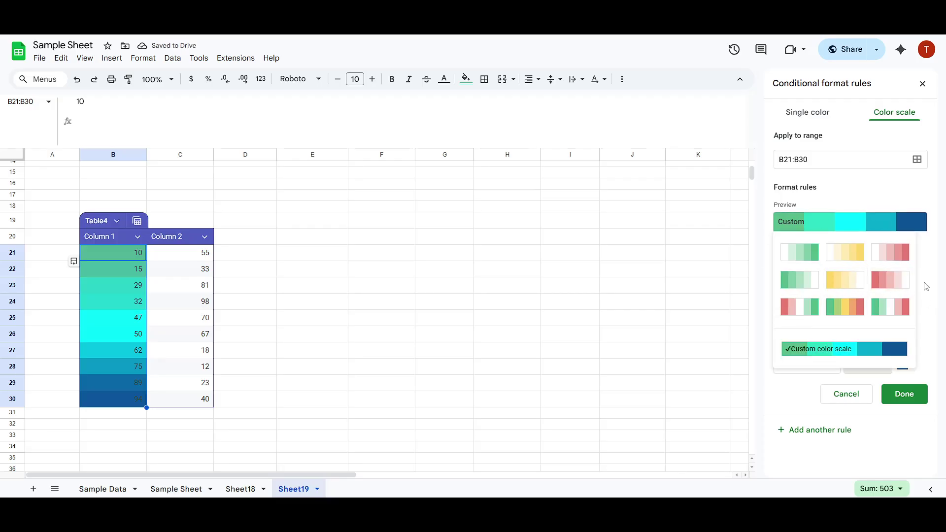
{"action": "left_click", "coordinate": [829, 311]}
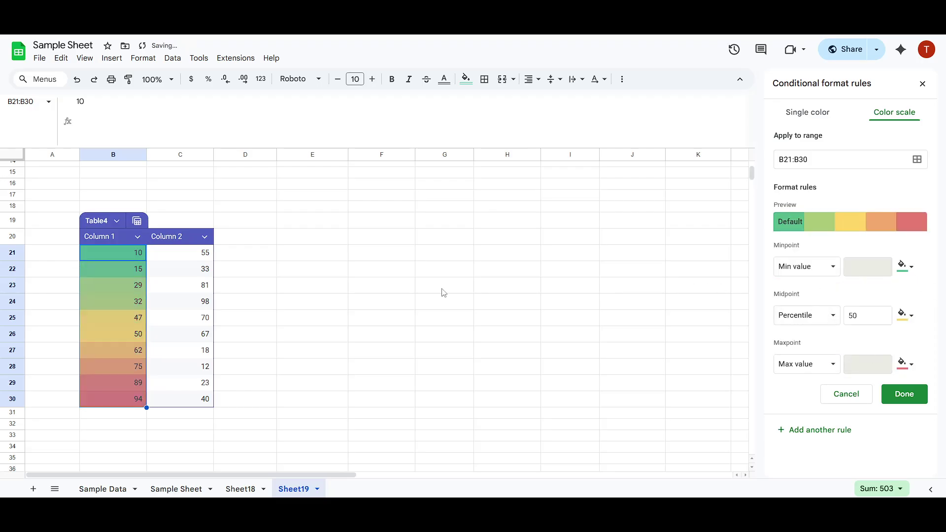
{"action": "left_click", "coordinate": [253, 304]}
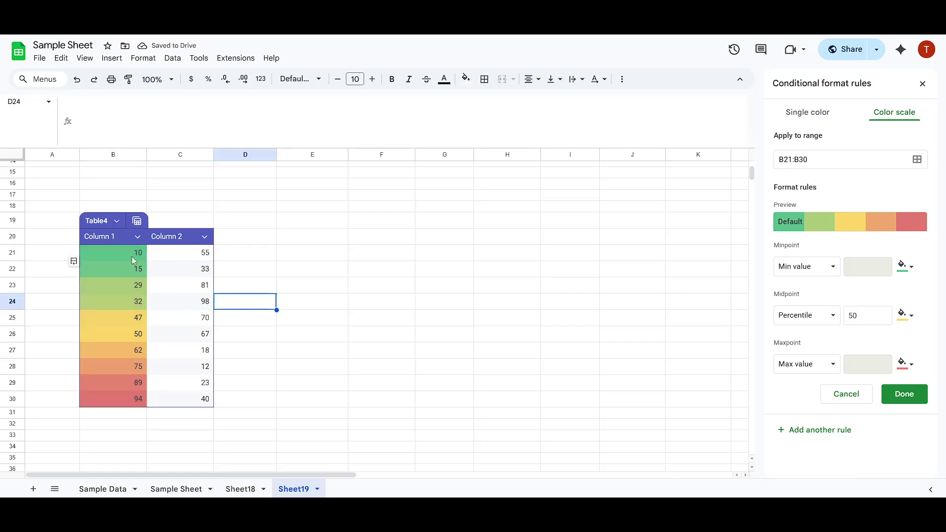
{"action": "left_click_drag", "start_coordinate": [133, 257], "coordinate": [122, 397]}
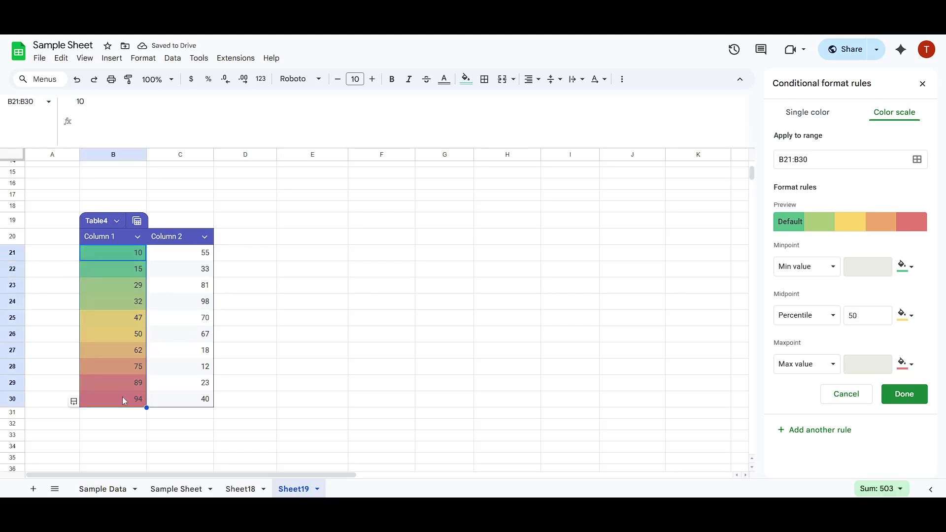
- Check the minpoint's type and color choices, keep Min value, and save the color scale rule for B21:B30
{"action": "left_click", "coordinate": [821, 270]}
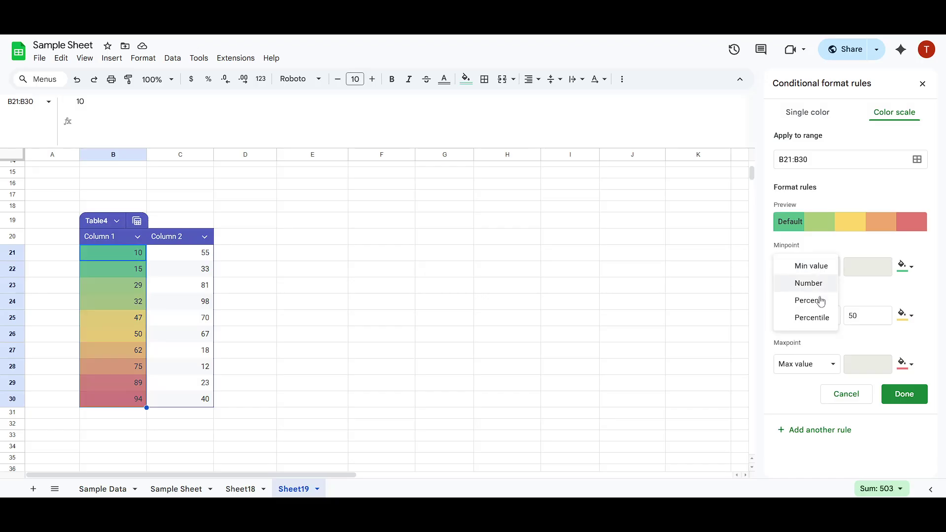
{"action": "left_click", "coordinate": [818, 268]}
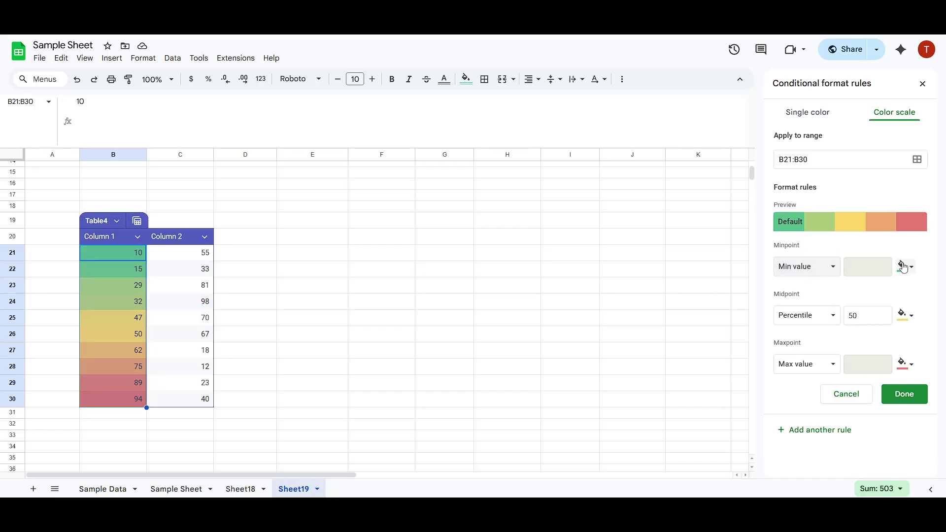
{"action": "left_click", "coordinate": [904, 268]}
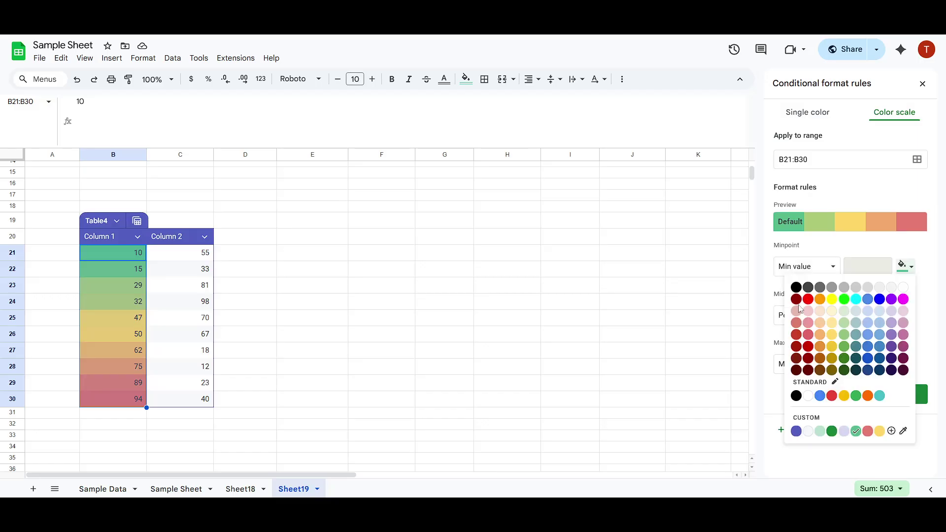
{"action": "left_click", "coordinate": [907, 248]}
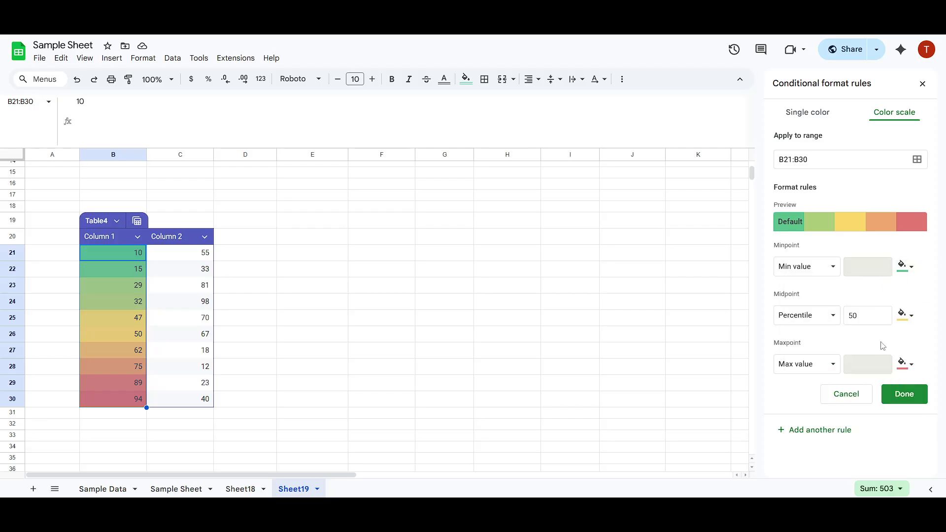
{"action": "left_click", "coordinate": [910, 395]}
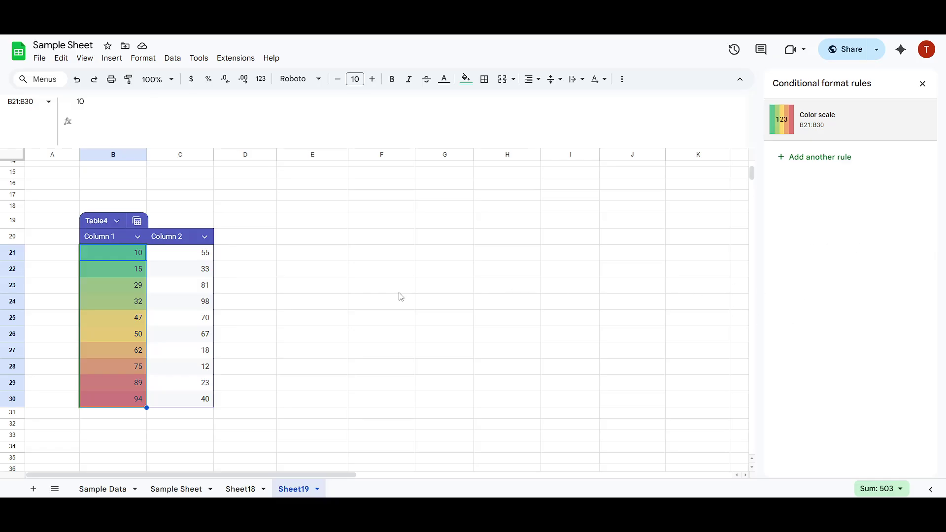
{"action": "left_click", "coordinate": [367, 292]}
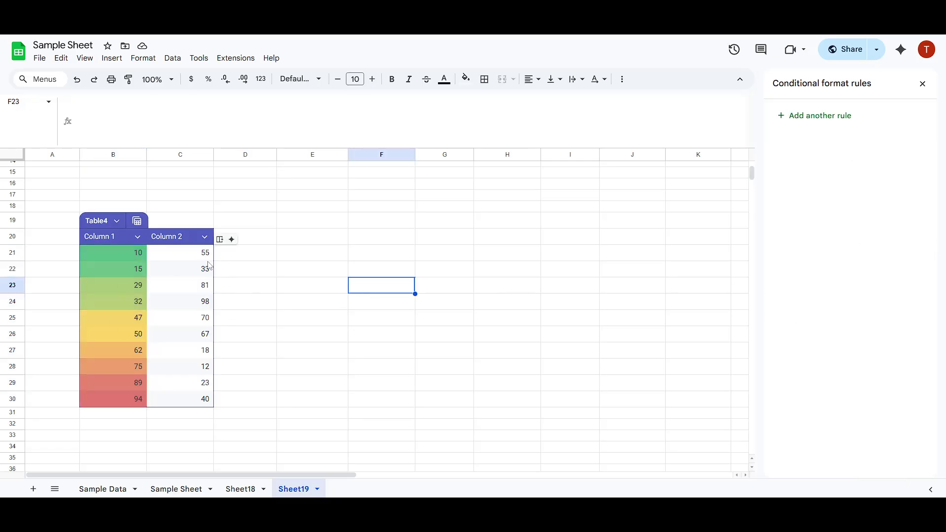
- Add a color scale rule with the green-yellow-red preset to the Column 2 values in C21:C30 and save it
{"action": "left_click_drag", "start_coordinate": [197, 253], "coordinate": [199, 400]}
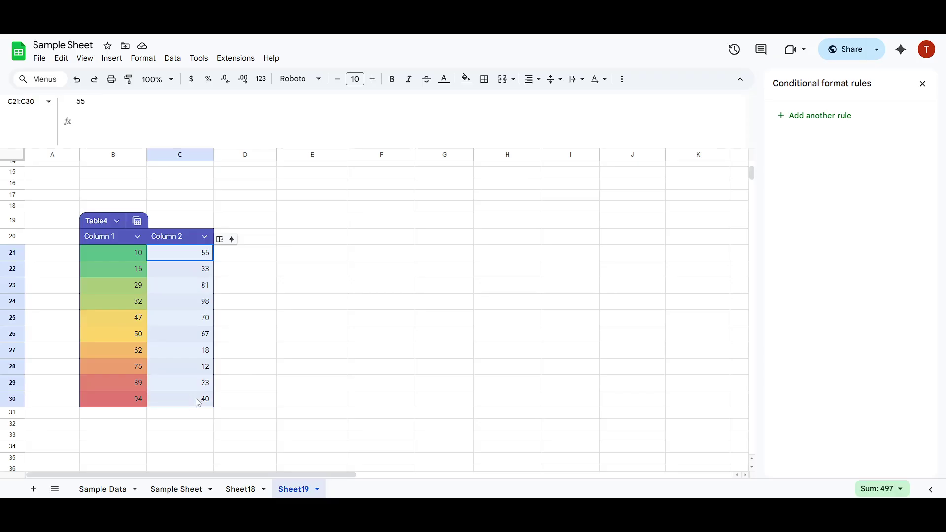
{"action": "left_click", "coordinate": [819, 119]}
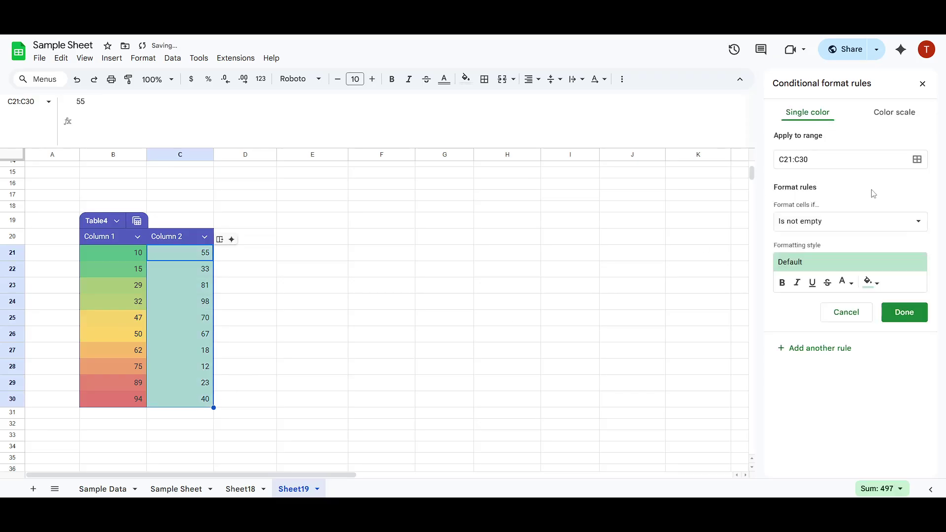
{"action": "left_click", "coordinate": [881, 112]}
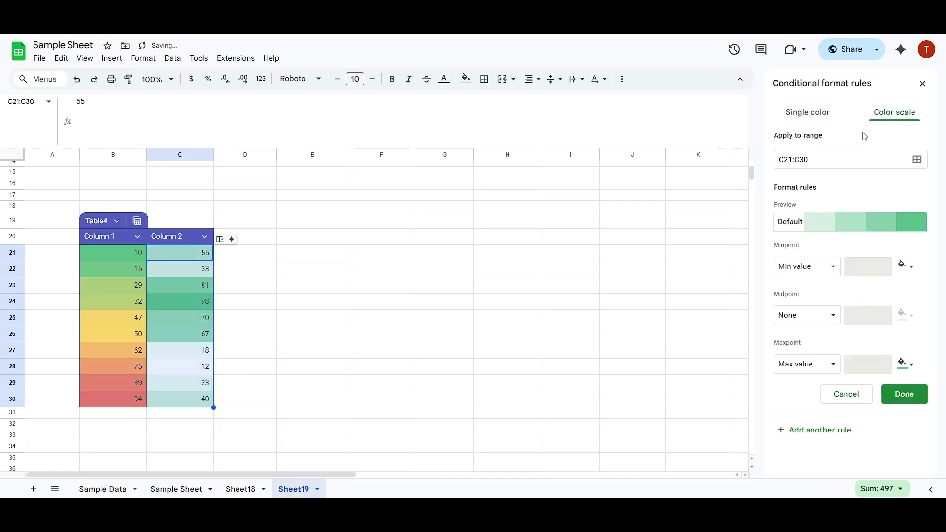
{"action": "left_click", "coordinate": [869, 223]}
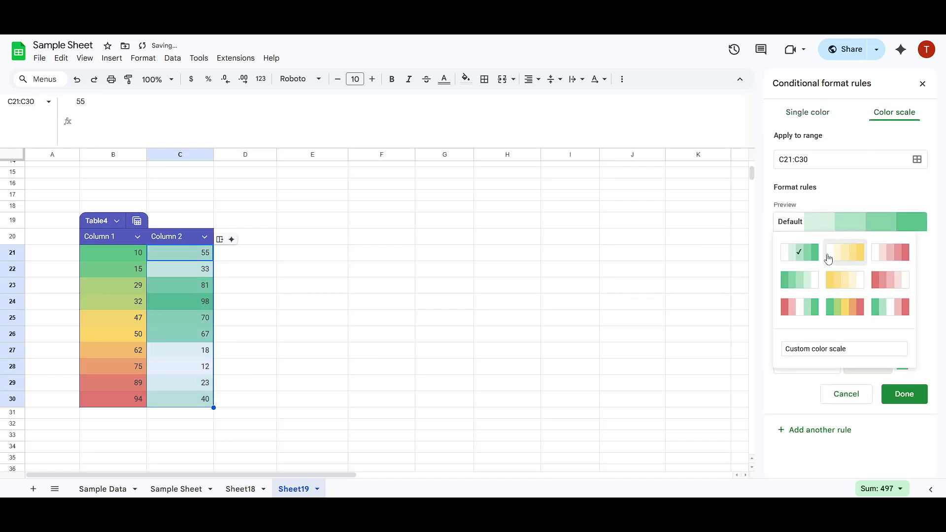
{"action": "left_click", "coordinate": [836, 308]}
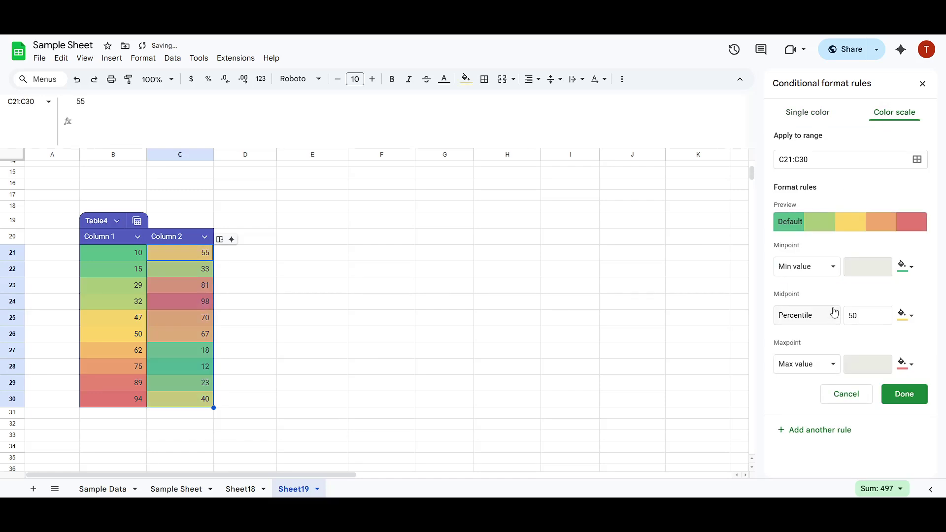
{"action": "left_click", "coordinate": [913, 394]}
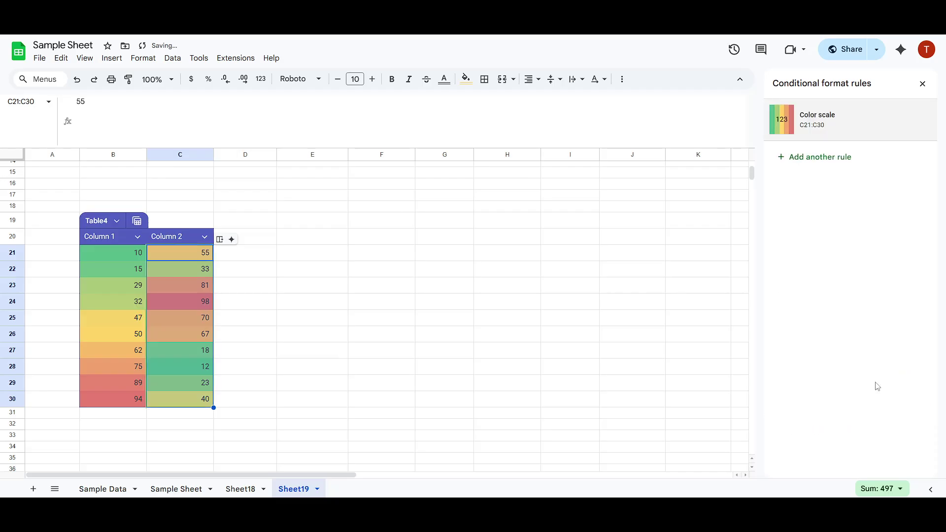
{"action": "left_click", "coordinate": [347, 338]}
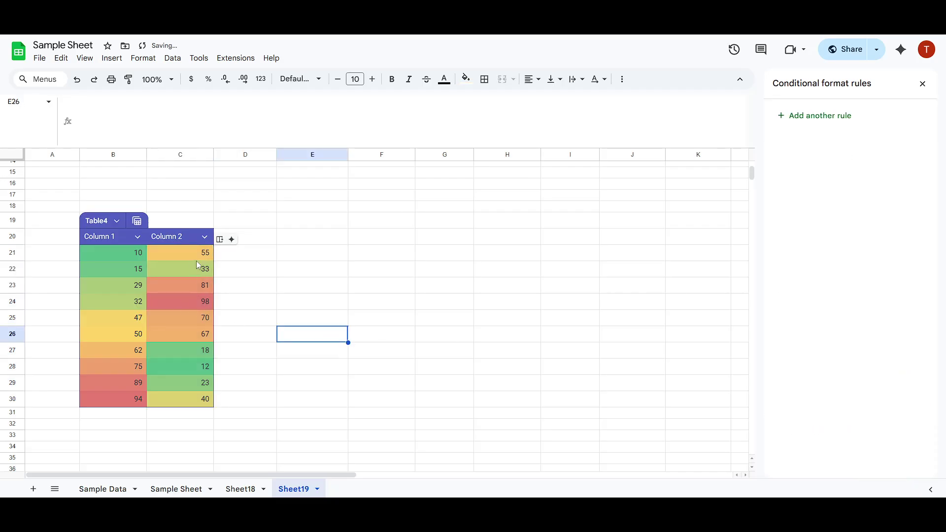
{"action": "left_click_drag", "start_coordinate": [190, 251], "coordinate": [174, 399]}
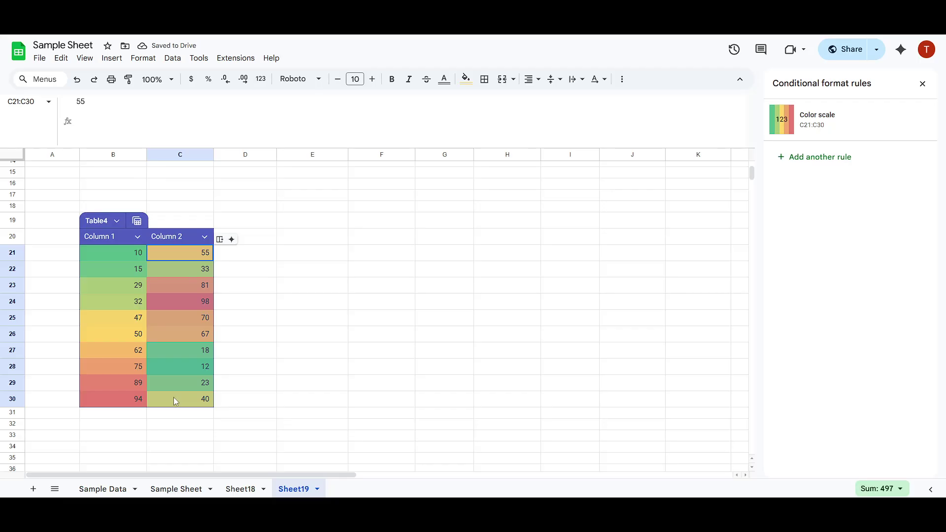
{"action": "left_click", "coordinate": [342, 367]}
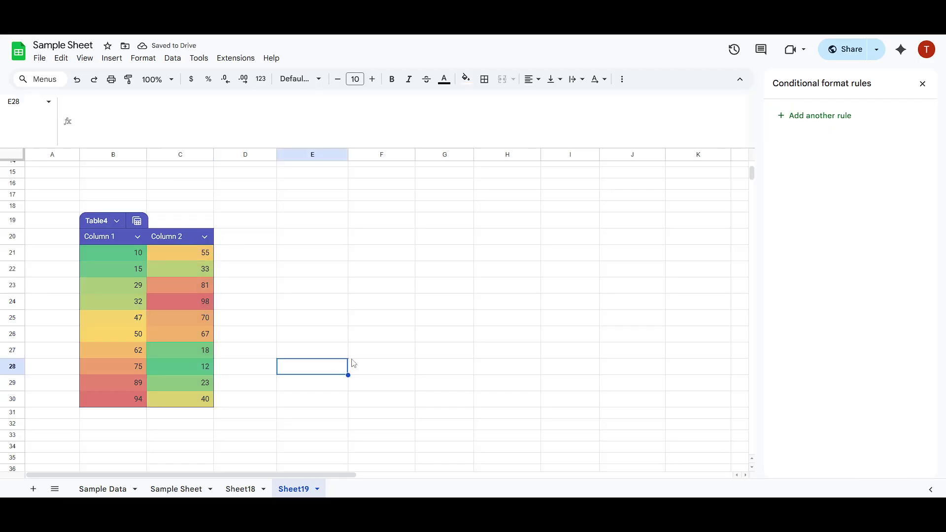